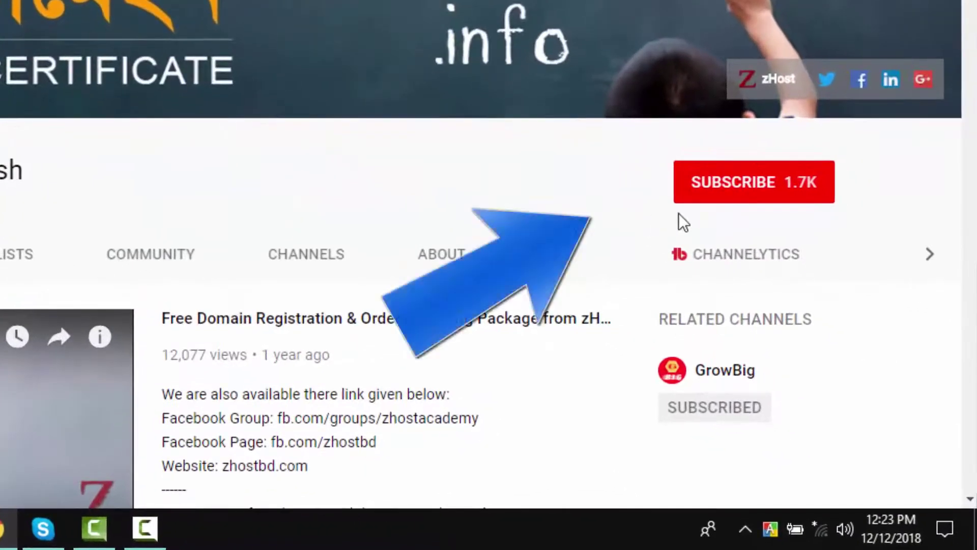
- Subscribe to the zHost channel and turn on notifications for every new video
{"action": "left_click", "coordinate": [779, 195]}
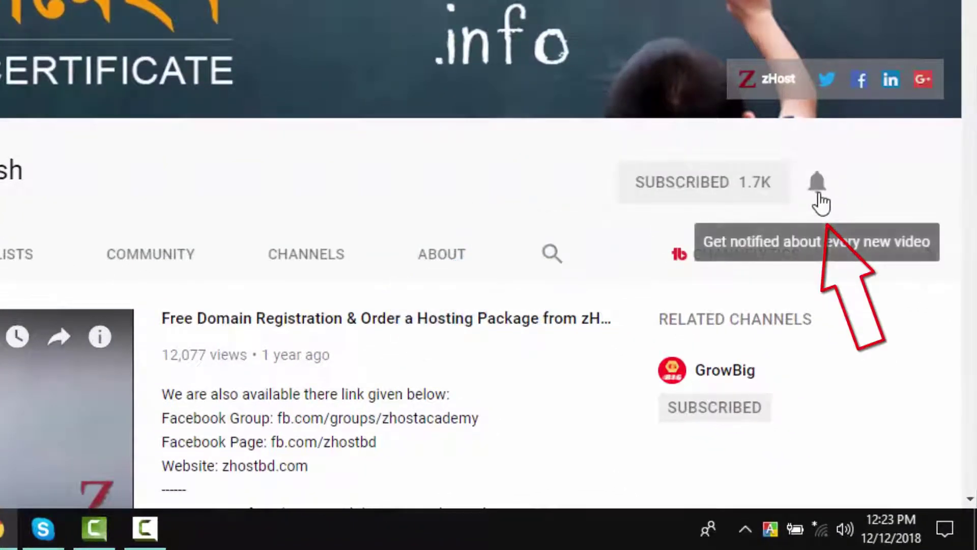
{"action": "left_click", "coordinate": [817, 183]}
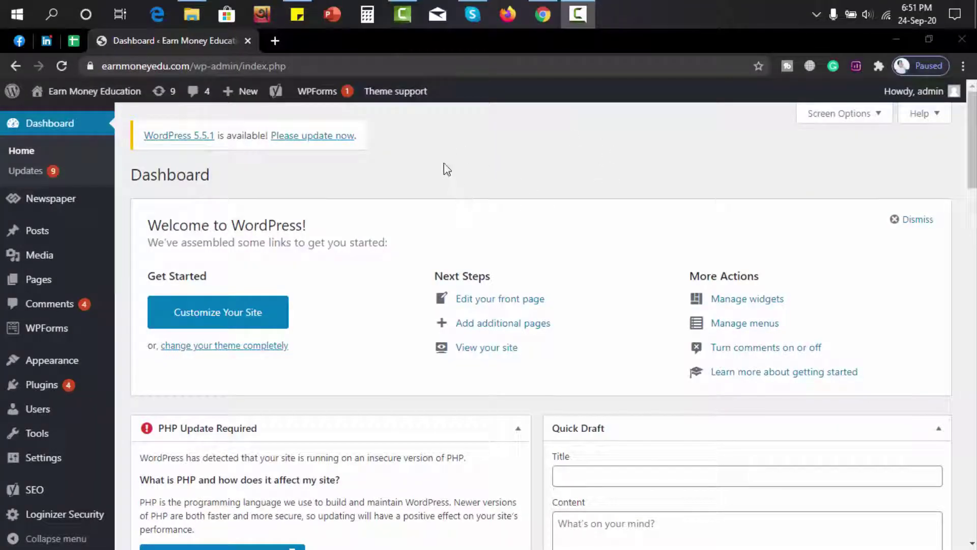
- Search Google for "google adsense" in a new browser tab
{"action": "left_click", "coordinate": [275, 40]}
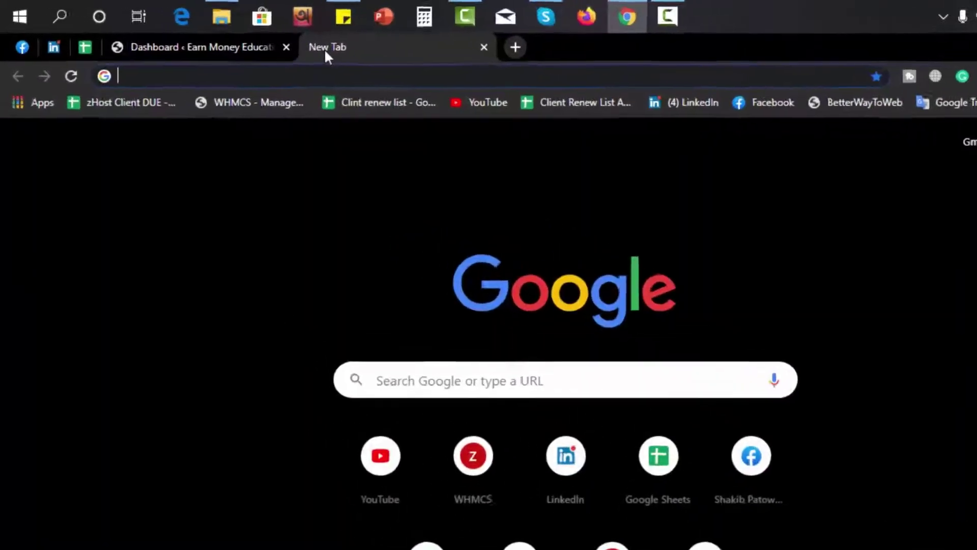
{"action": "type", "text": "goog"}
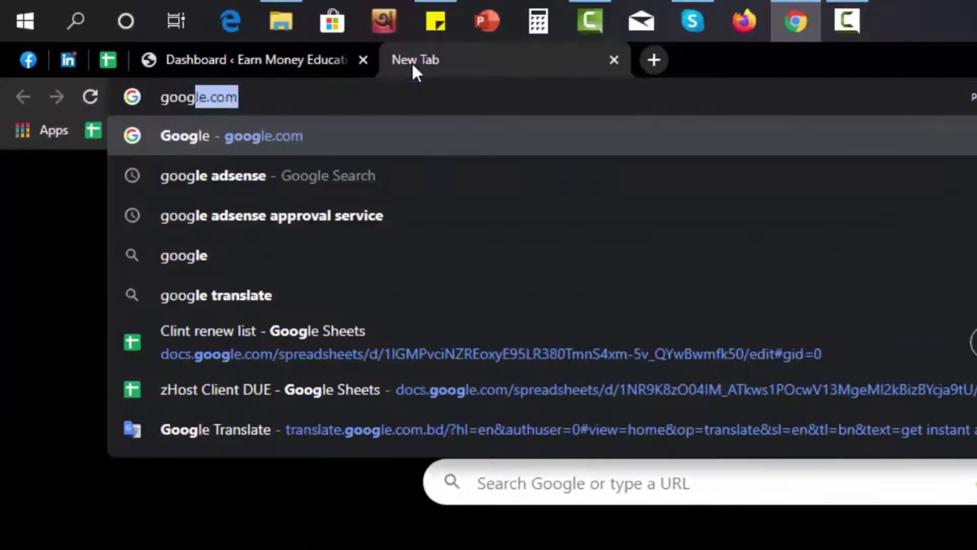
{"action": "type", "text": "le ad"}
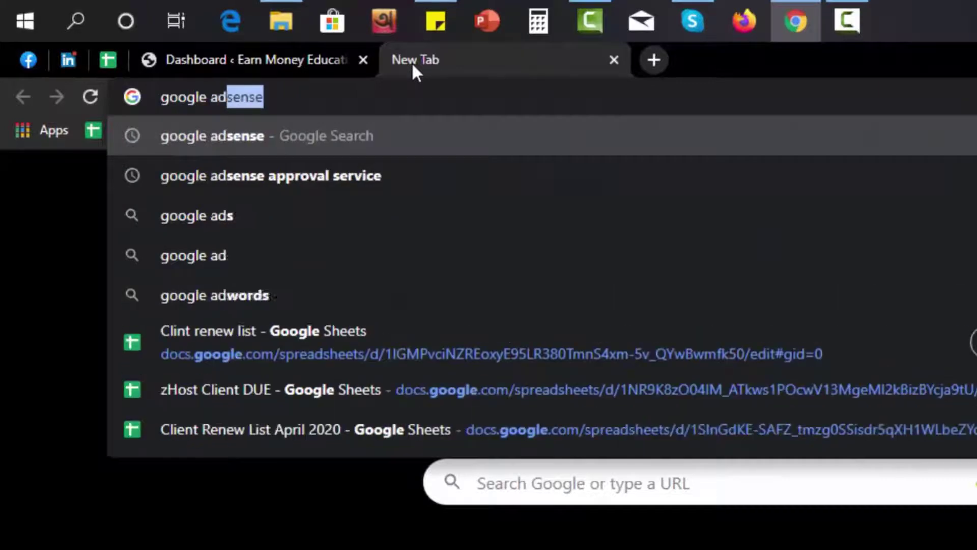
{"action": "type", "text": "sense"}
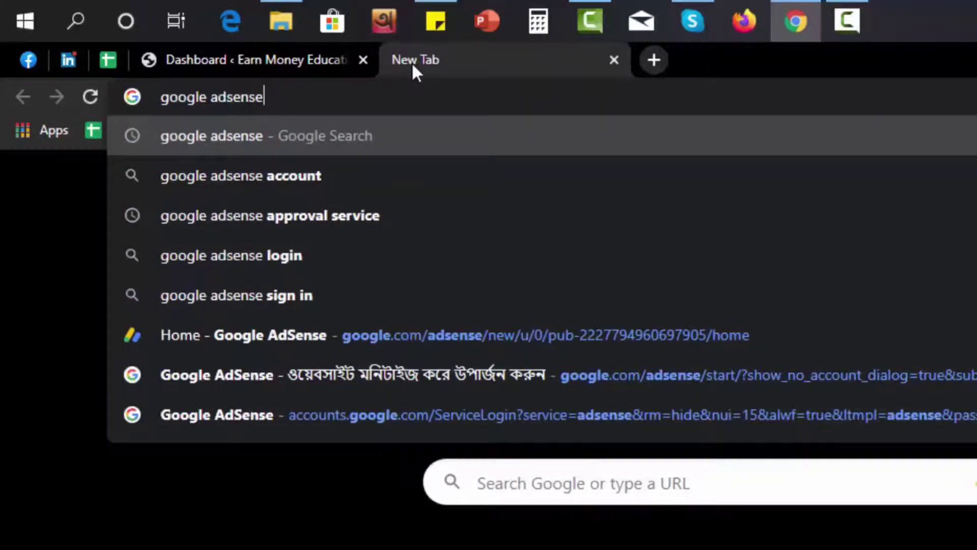
{"action": "key", "text": "Return"}
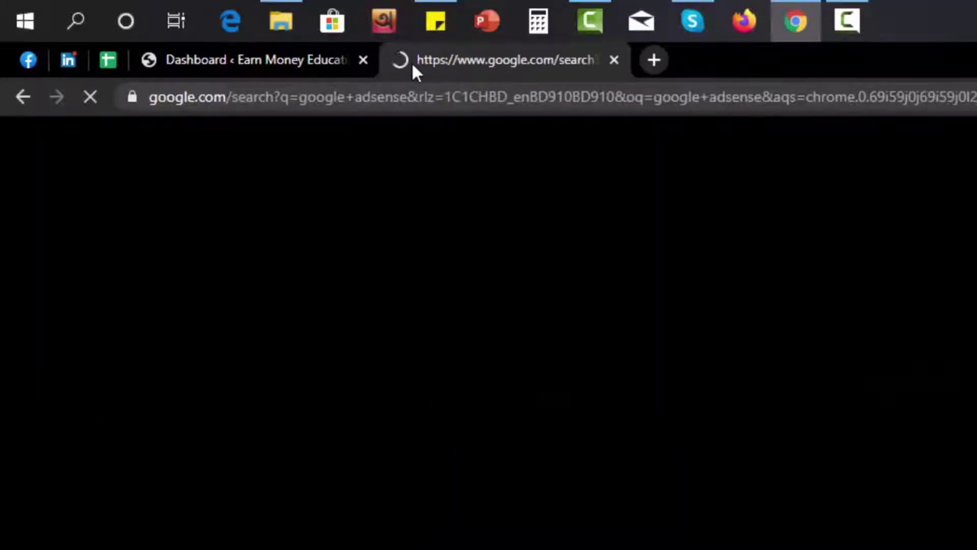
- Open the "Google AdSense - Earn Money From Website Monetization" result in its own tab and start the AdSense sign-up
{"action": "scroll", "coordinate": [124, 228], "scroll_direction": "down", "scroll_amount": 1}
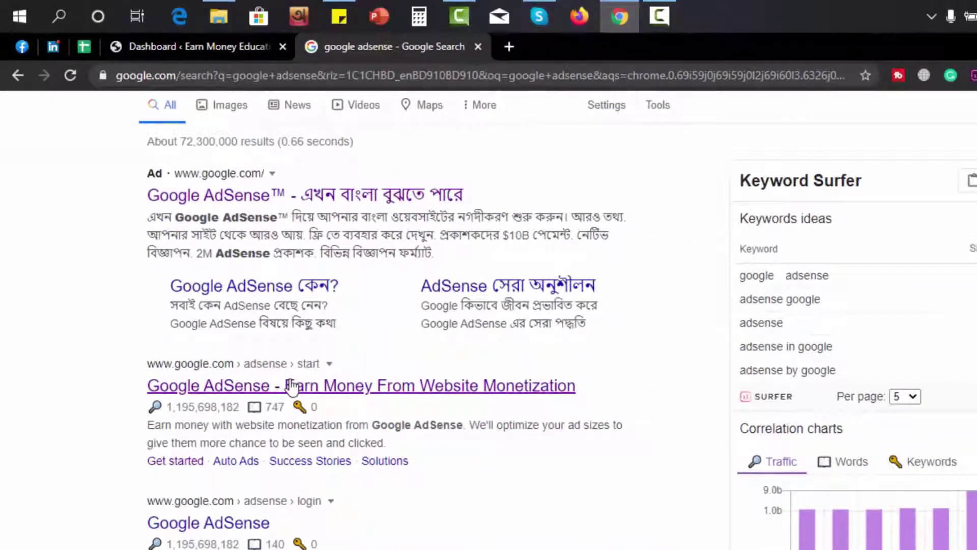
{"action": "left_click", "coordinate": [292, 387], "text": "ctrl"}
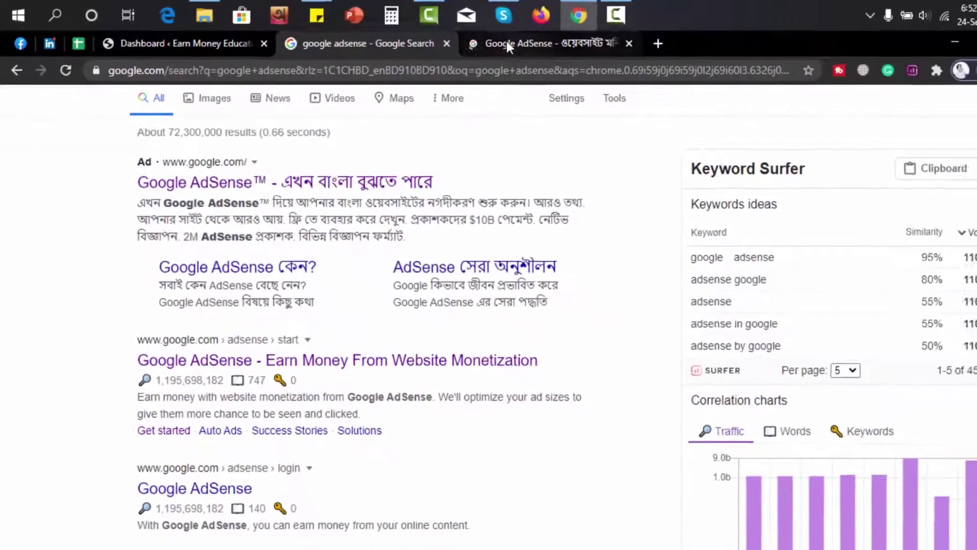
{"action": "left_click", "coordinate": [542, 46]}
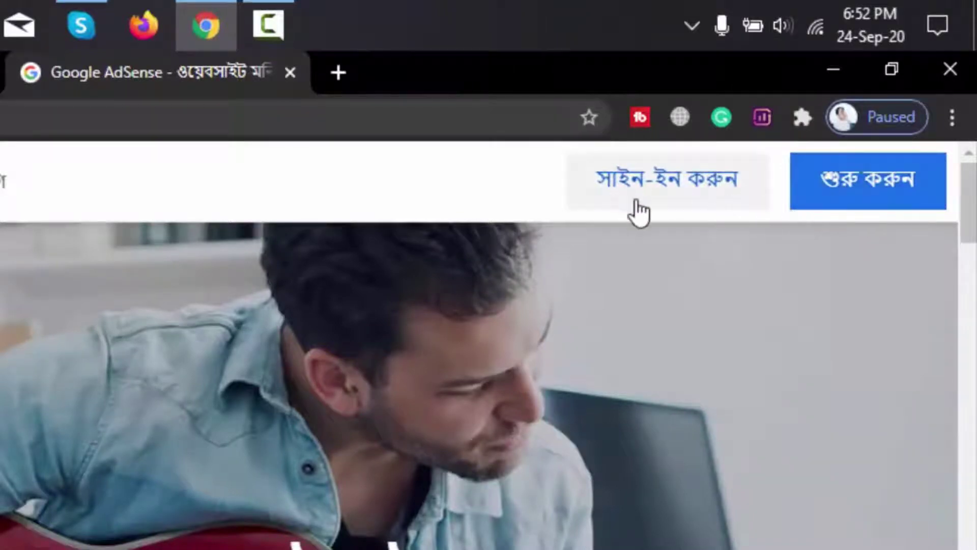
{"action": "left_click", "coordinate": [882, 185]}
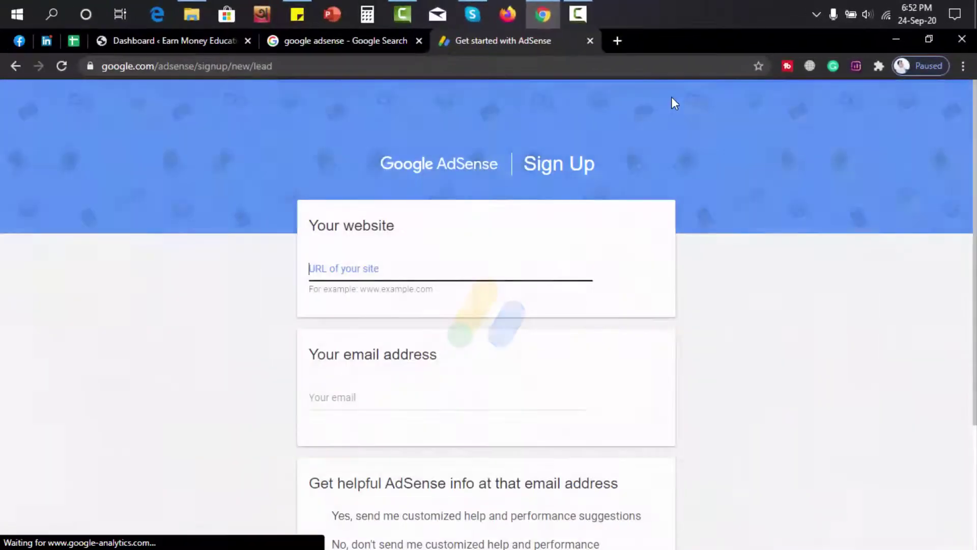
{"action": "left_click", "coordinate": [412, 278]}
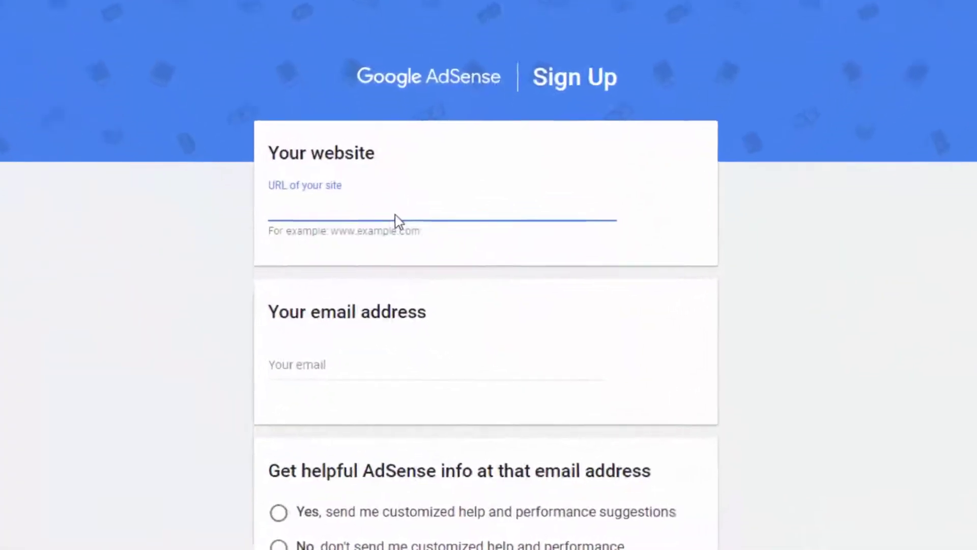
{"action": "left_click", "coordinate": [162, 233]}
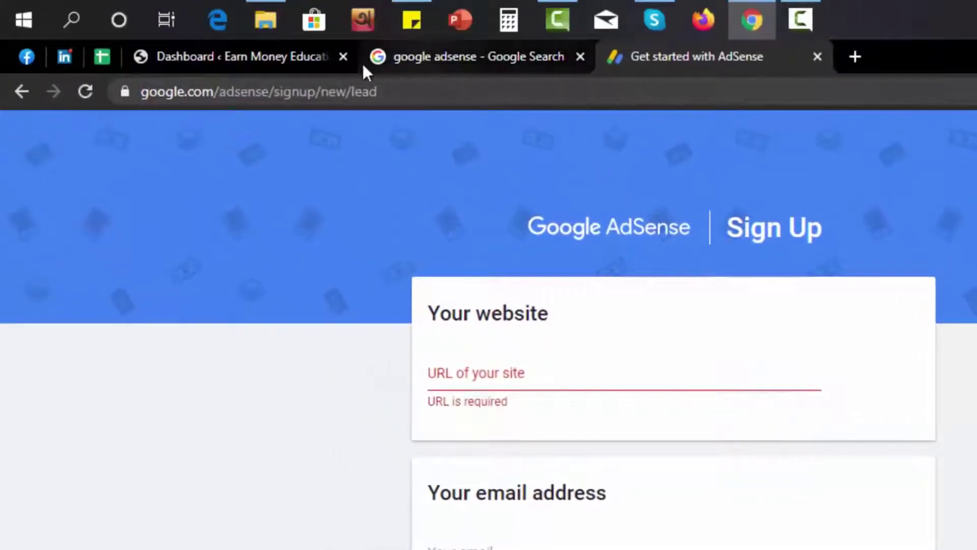
{"action": "left_click", "coordinate": [300, 57]}
{"action": "left_click_drag", "start_coordinate": [262, 96], "coordinate": [139, 93]}
{"action": "key", "text": "ctrl+c"}
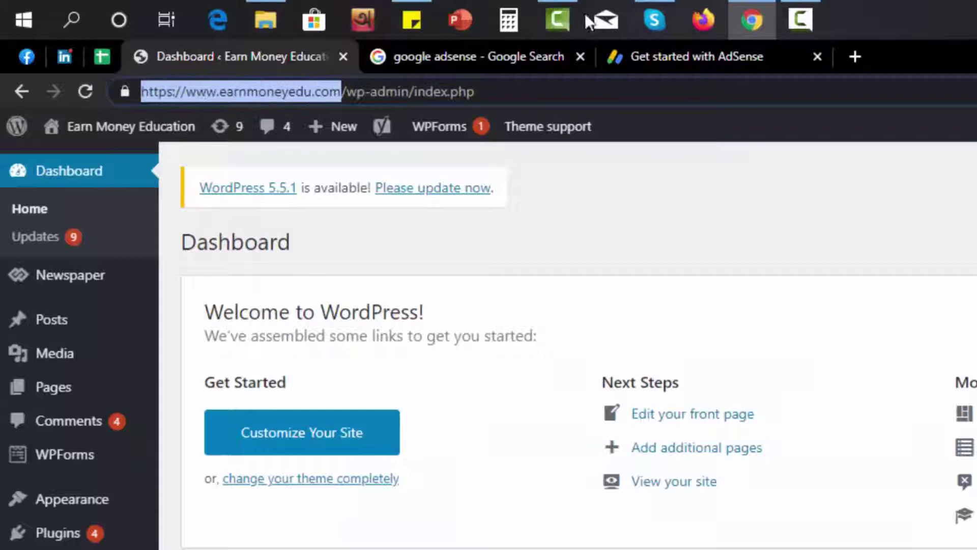
{"action": "left_click", "coordinate": [707, 60]}
{"action": "left_click", "coordinate": [558, 376]}
{"action": "key", "text": "ctrl+v"}
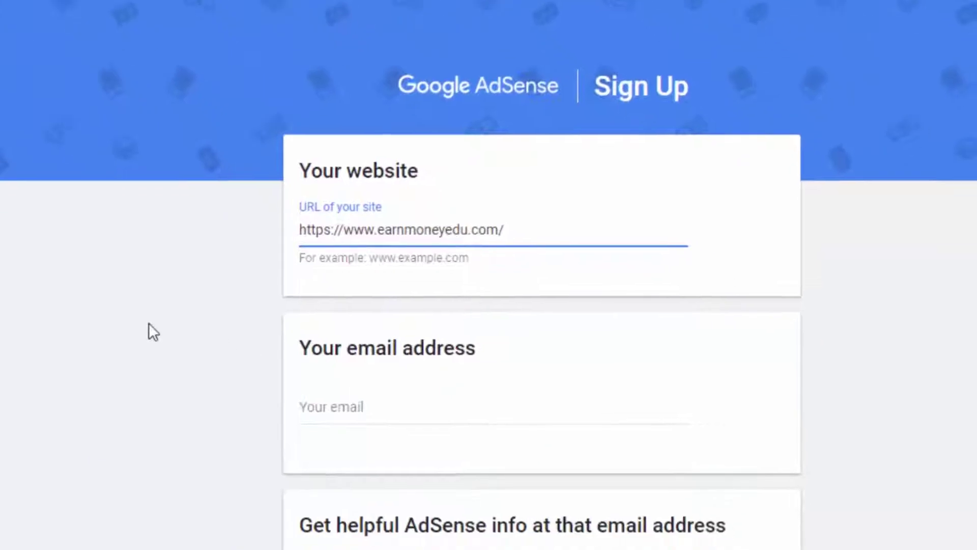
- Complete the sign-up form with the email address and the No option for customized help and performance suggestions, and save it
{"action": "scroll", "coordinate": [359, 265], "scroll_direction": "down", "scroll_amount": 3}
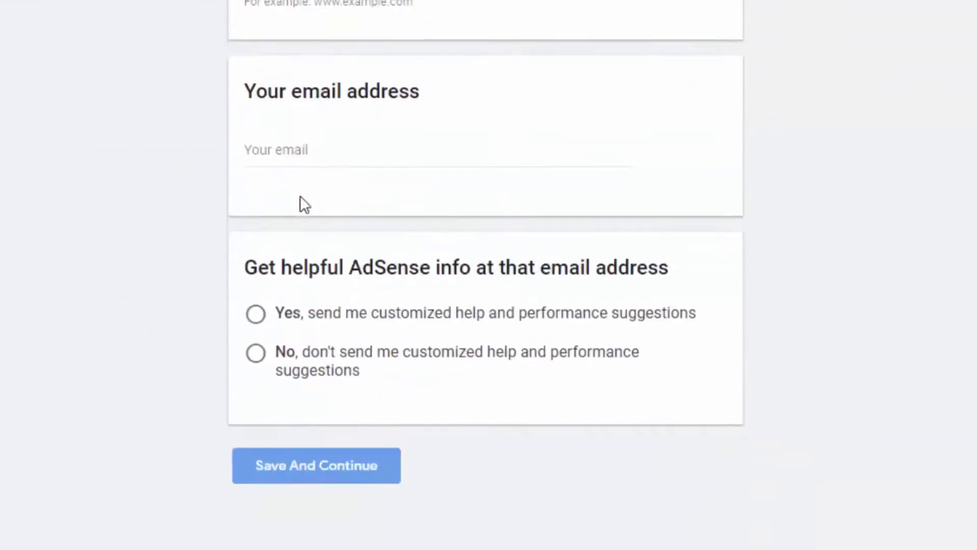
{"action": "left_click", "coordinate": [277, 161]}
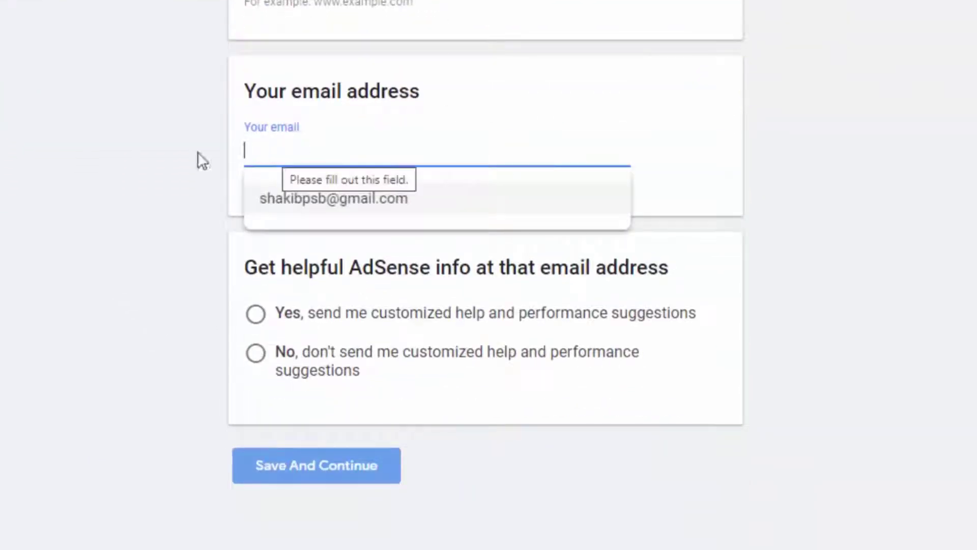
{"action": "left_click", "coordinate": [134, 154]}
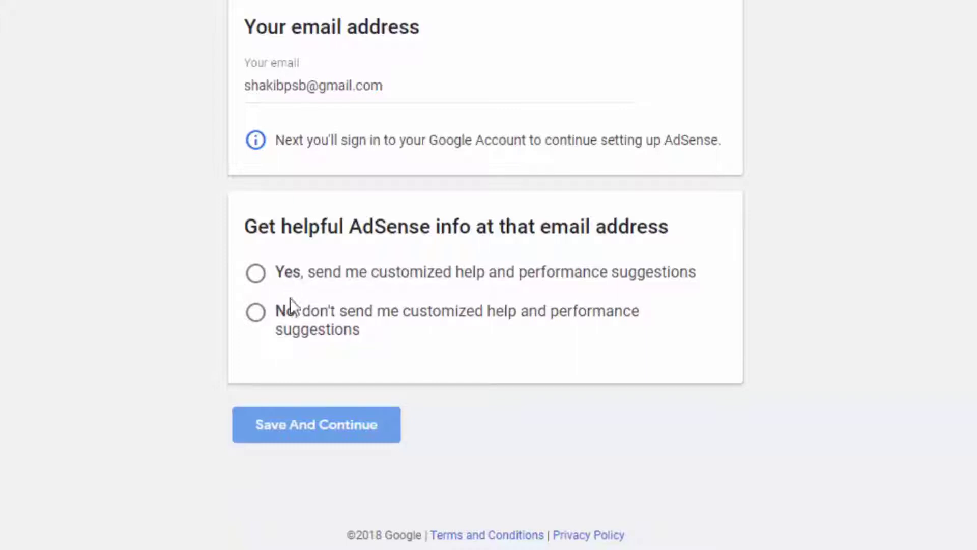
{"action": "left_click", "coordinate": [290, 311]}
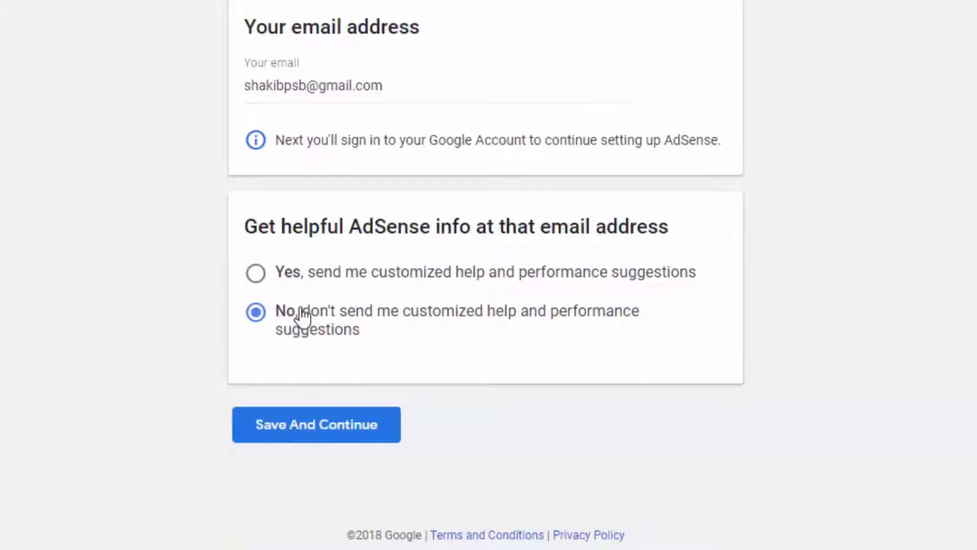
{"action": "left_click", "coordinate": [346, 425]}
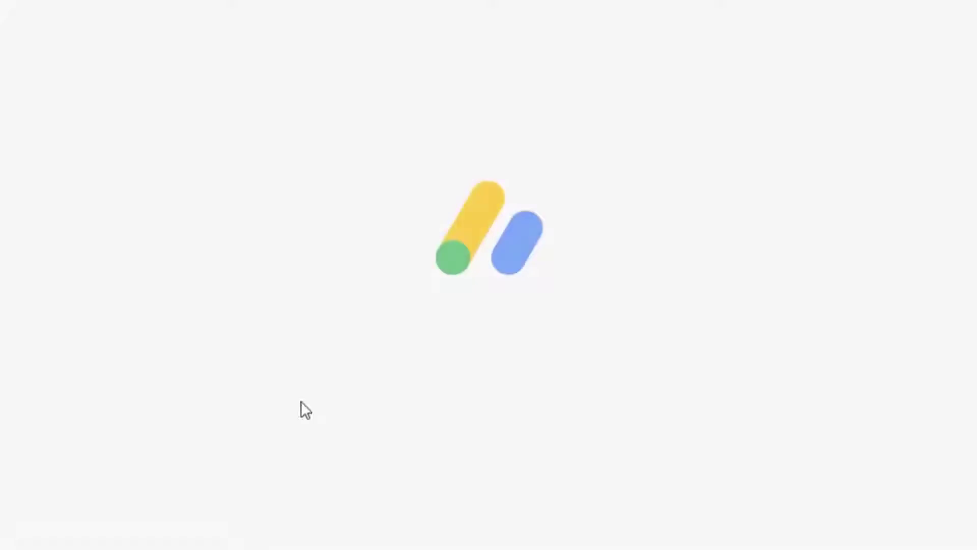
- Choose Bangladesh as the country or territory for the AdSense account
{"action": "scroll", "coordinate": [282, 358], "scroll_direction": "down", "scroll_amount": 6}
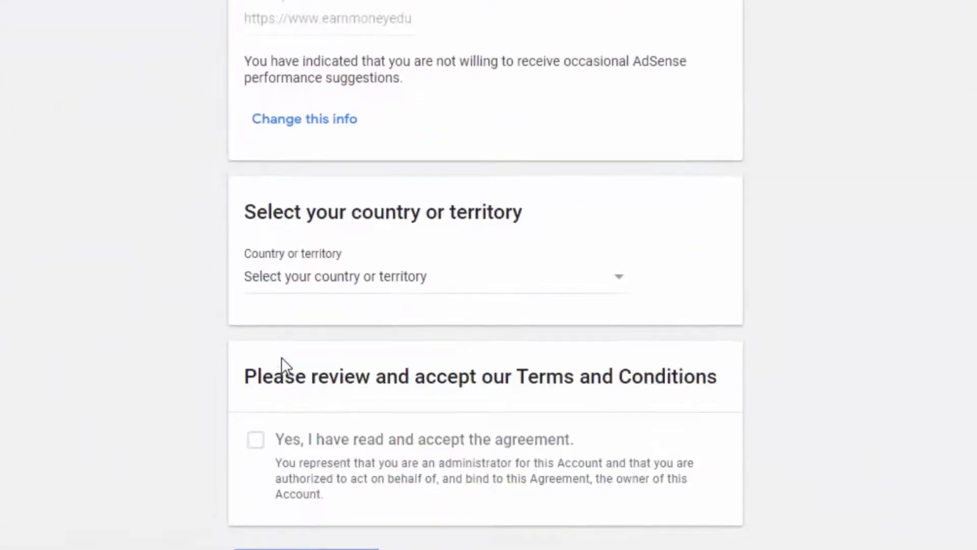
{"action": "left_click", "coordinate": [368, 130]}
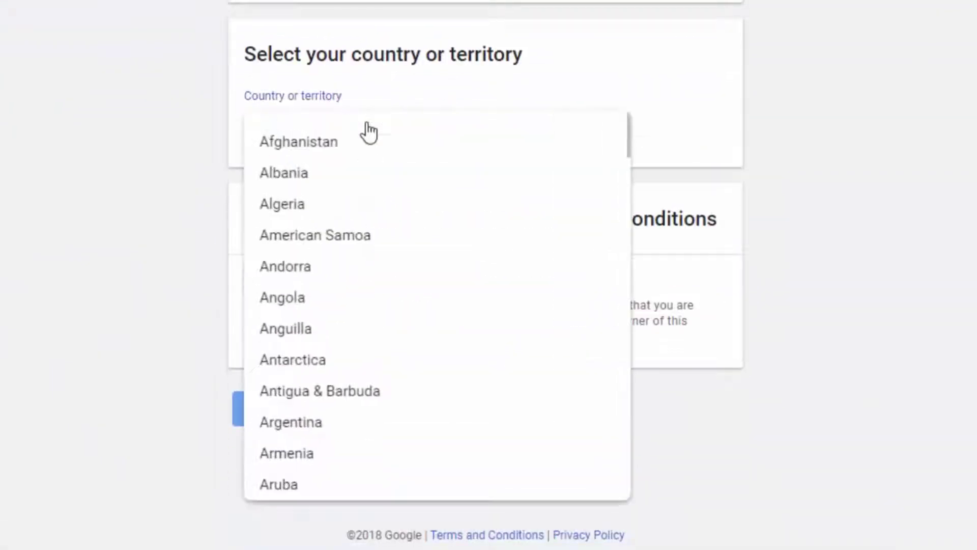
{"action": "scroll", "coordinate": [364, 267], "scroll_direction": "down", "scroll_amount": 6}
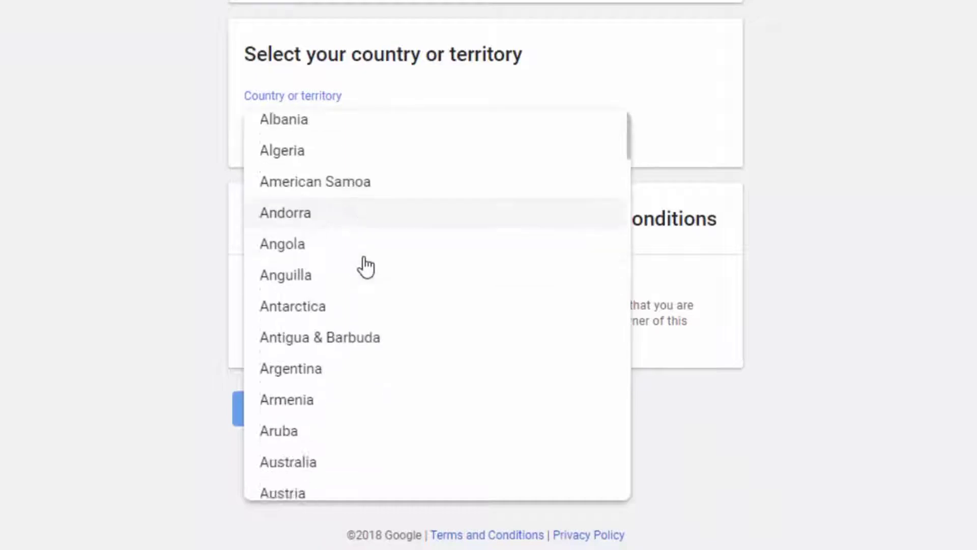
{"action": "left_click", "coordinate": [363, 282]}
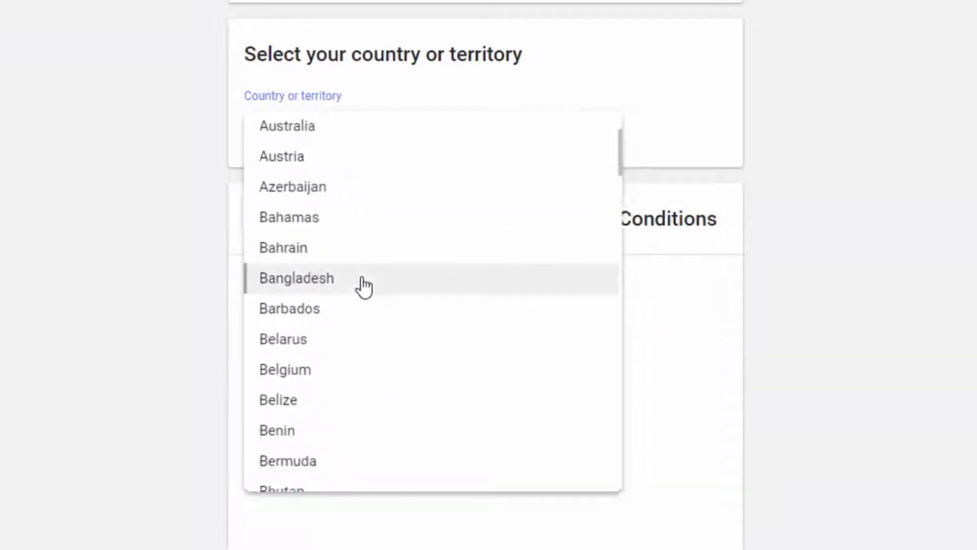
- Accept the AdSense terms agreement, create the account and get started with its setup
{"action": "scroll", "coordinate": [161, 263], "scroll_direction": "down", "scroll_amount": 5}
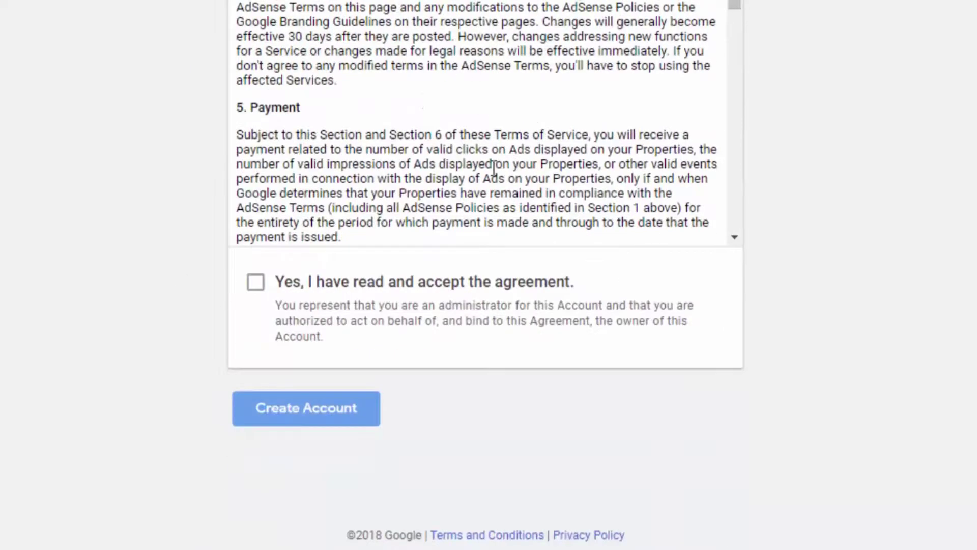
{"action": "scroll", "coordinate": [497, 164], "scroll_direction": "down", "scroll_amount": 10}
{"action": "left_click", "coordinate": [259, 283]}
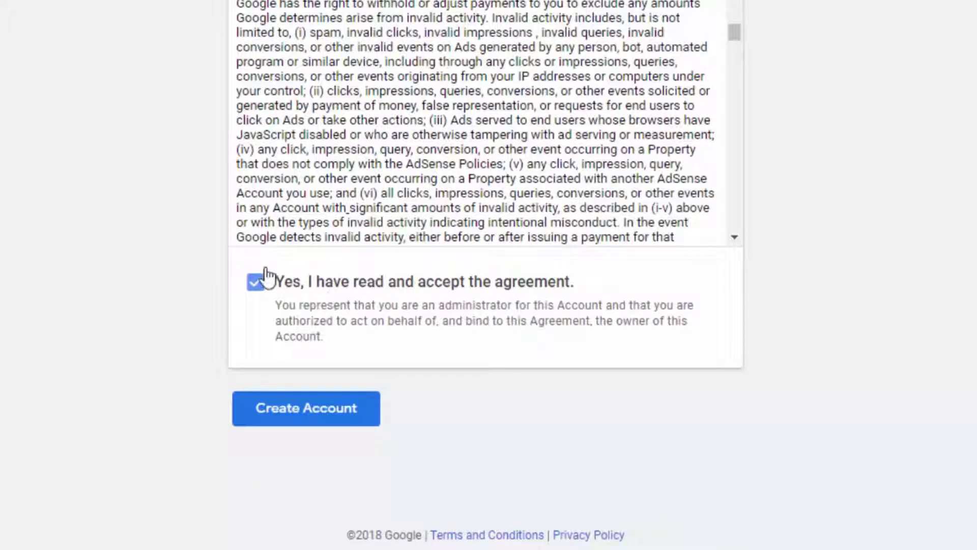
{"action": "left_click", "coordinate": [324, 420]}
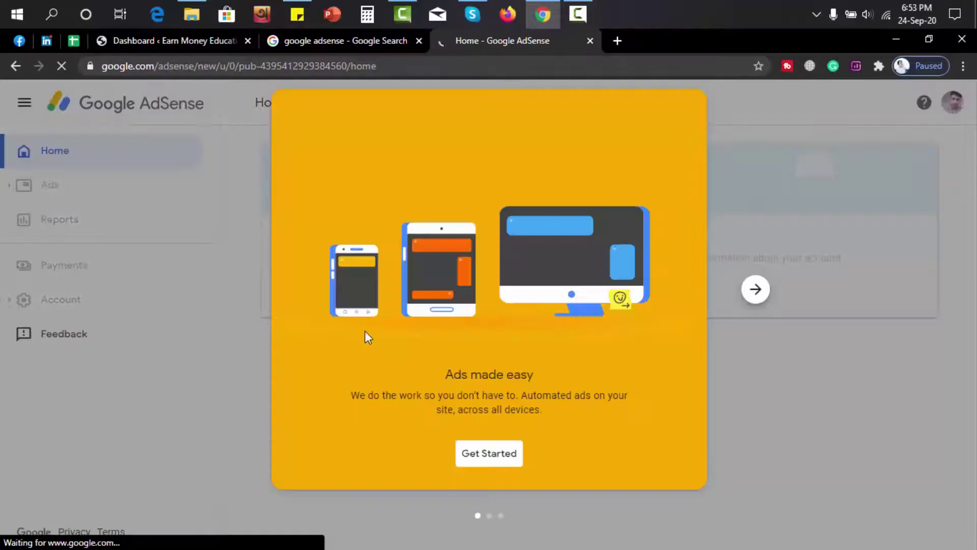
{"action": "left_click", "coordinate": [482, 455]}
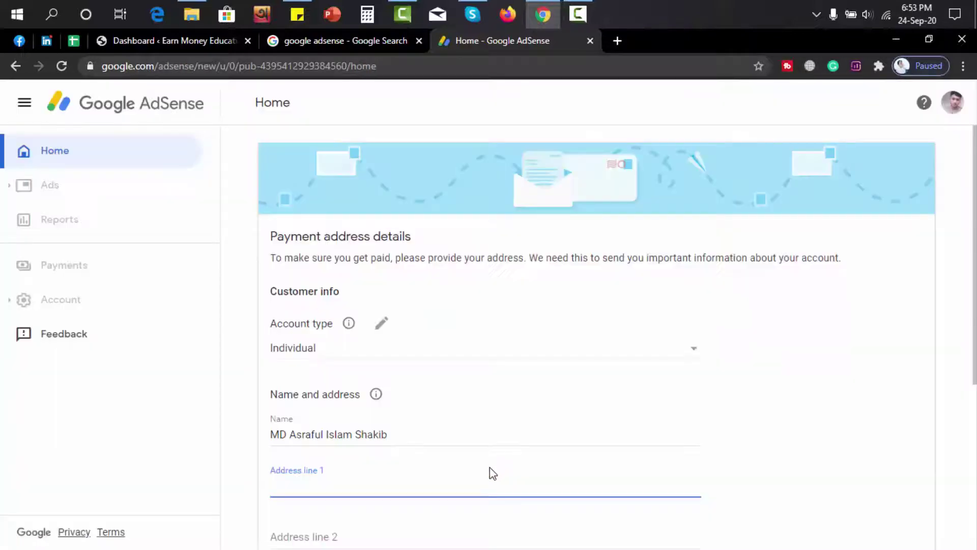
- Examine the account type options and the prefilled payee name in the payment address details
{"action": "scroll", "coordinate": [346, 374], "scroll_direction": "down", "scroll_amount": 2}
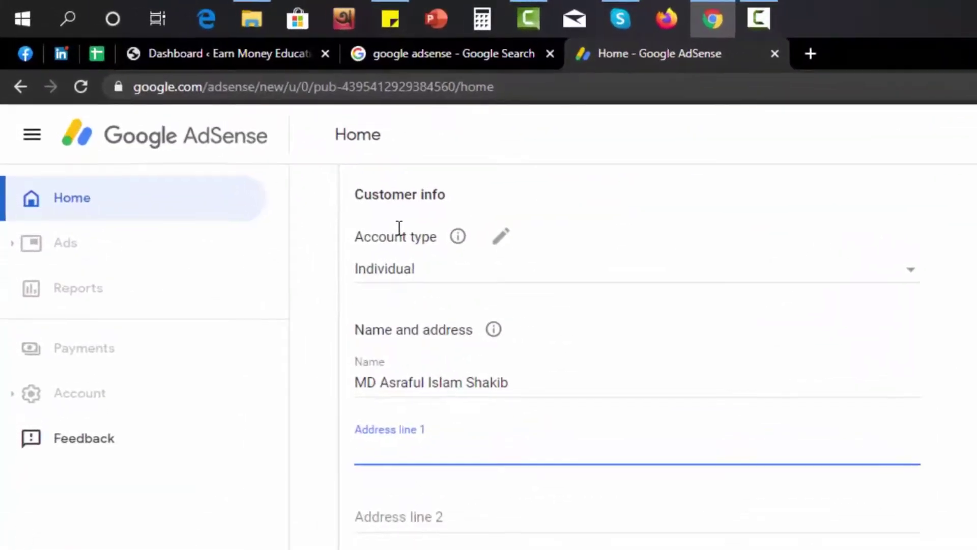
{"action": "left_click", "coordinate": [423, 274]}
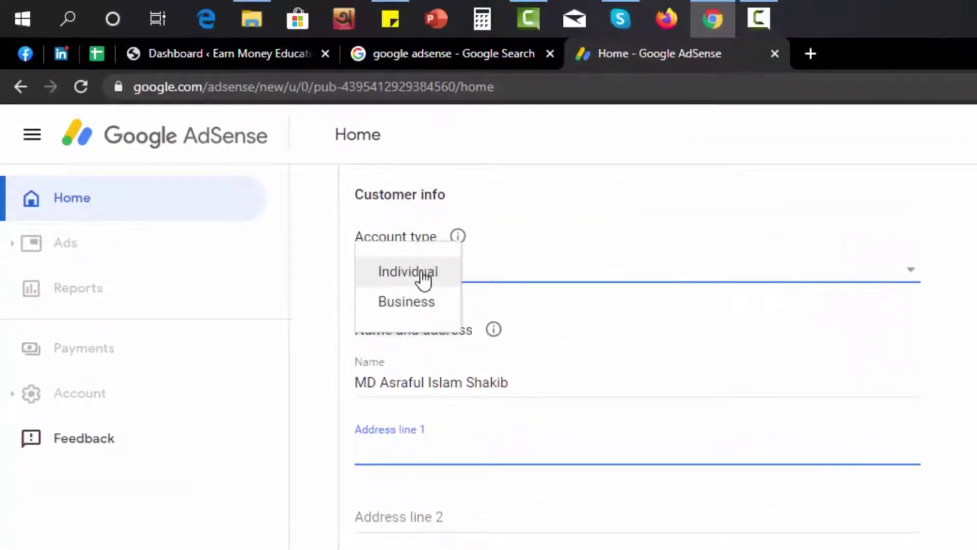
{"action": "left_click", "coordinate": [585, 264]}
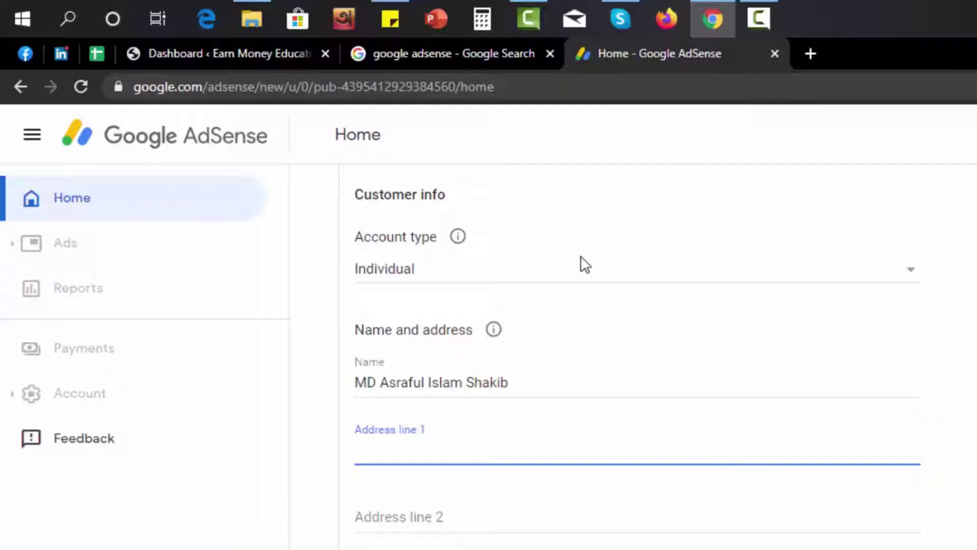
{"action": "left_click", "coordinate": [586, 263]}
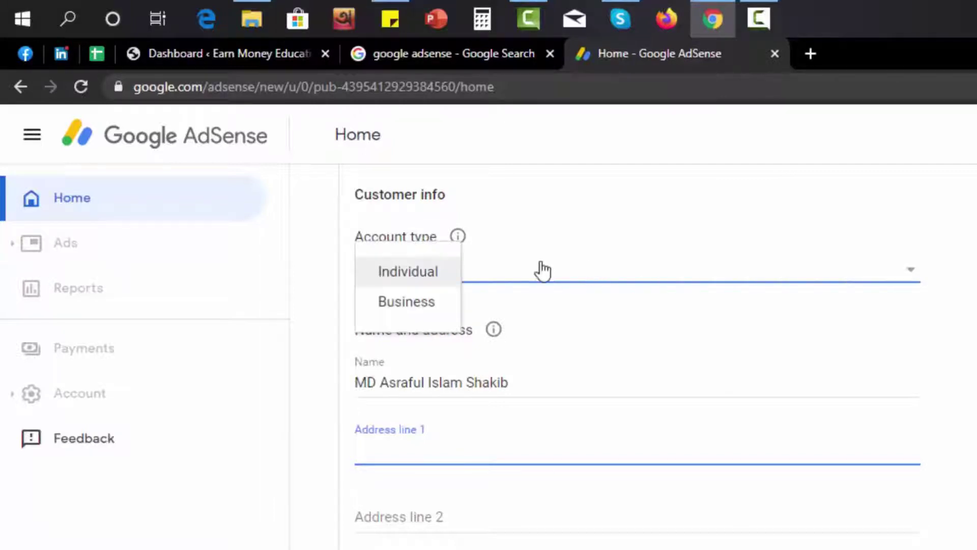
{"action": "left_click", "coordinate": [580, 259]}
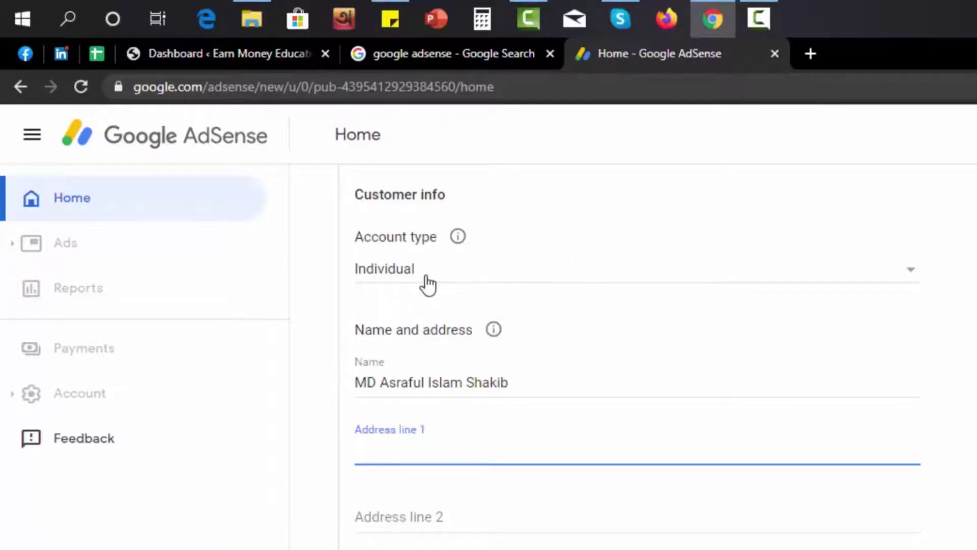
{"action": "scroll", "coordinate": [648, 271], "scroll_direction": "down", "scroll_amount": 2}
{"action": "triple_click", "coordinate": [457, 275]}
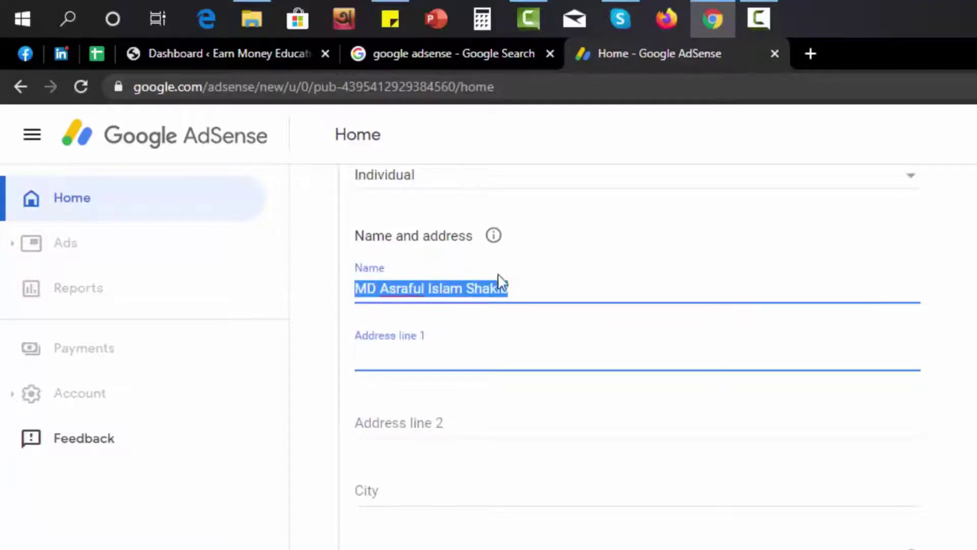
{"action": "left_click", "coordinate": [519, 290]}
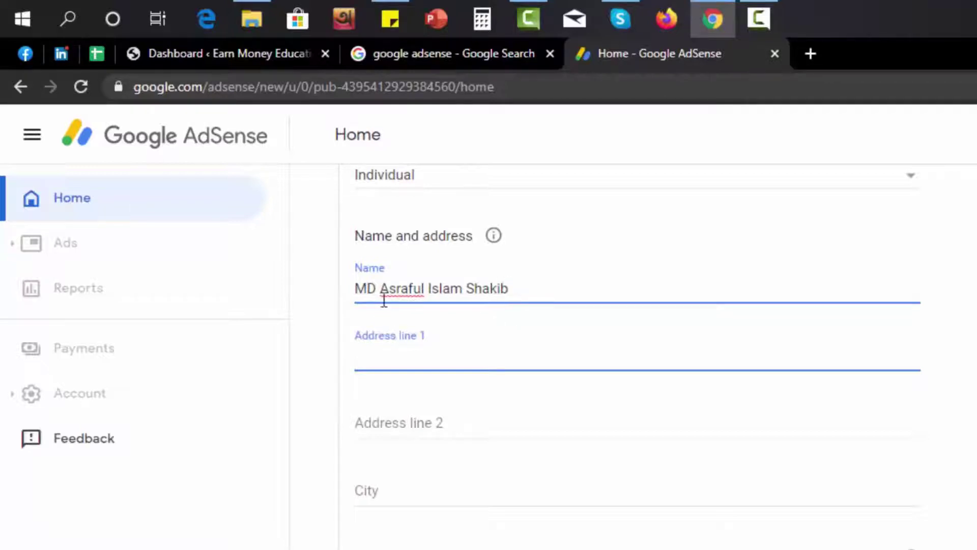
- Fill in the payment name, address and phone fields from the first saved address suggestion and submit the payment details
{"action": "left_click_drag", "start_coordinate": [503, 294], "coordinate": [334, 291]}
{"action": "left_click", "coordinate": [414, 365]}
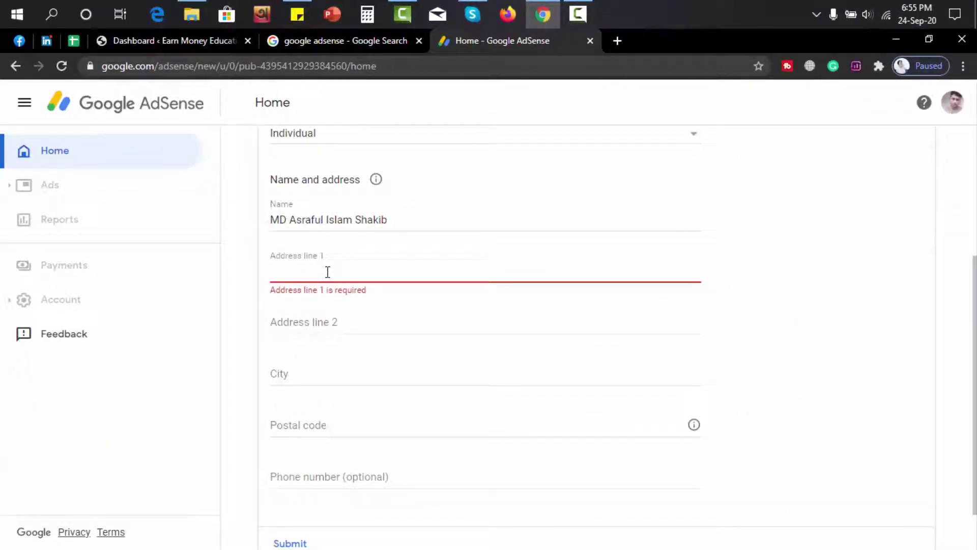
{"action": "left_click", "coordinate": [327, 273]}
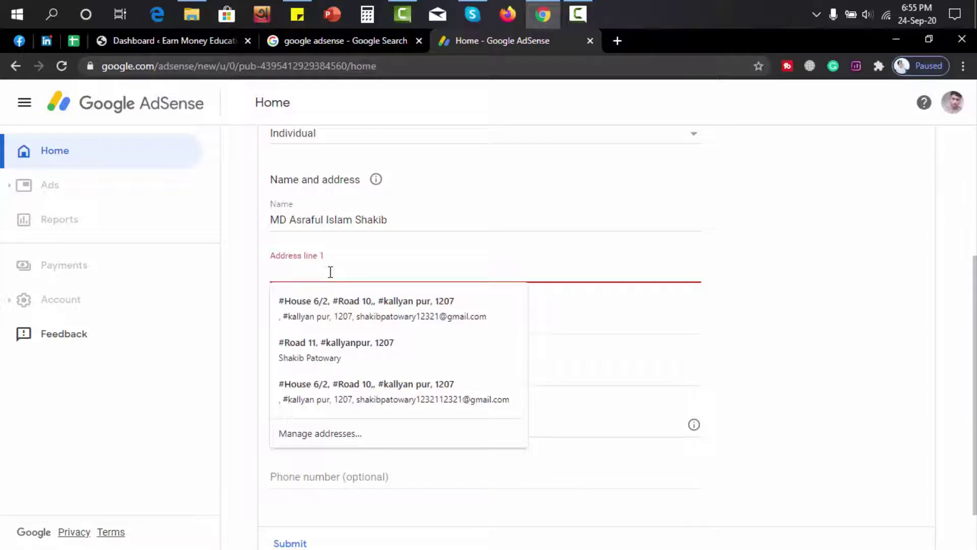
{"action": "left_click", "coordinate": [306, 308]}
{"action": "scroll", "coordinate": [288, 321], "scroll_direction": "down", "scroll_amount": 1}
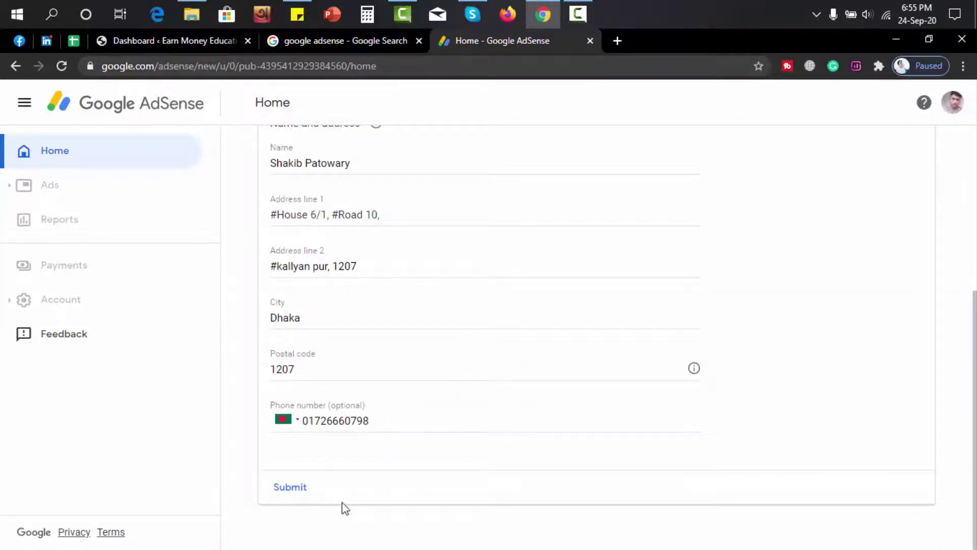
{"action": "left_click", "coordinate": [290, 487]}
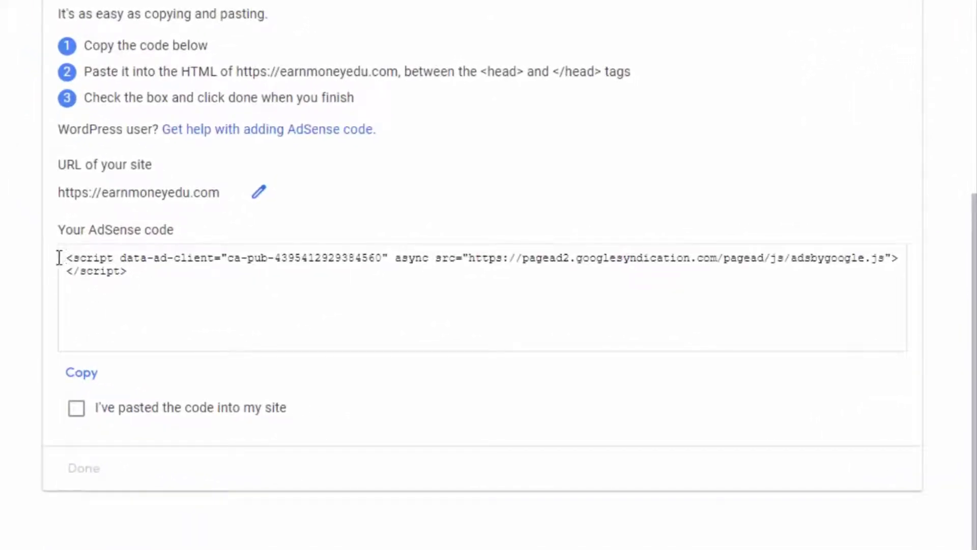
- In the WordPress dashboard, search new plugins for "insert header and" and install and activate Insert Headers and Footers
{"action": "left_click_drag", "start_coordinate": [68, 258], "coordinate": [153, 276]}
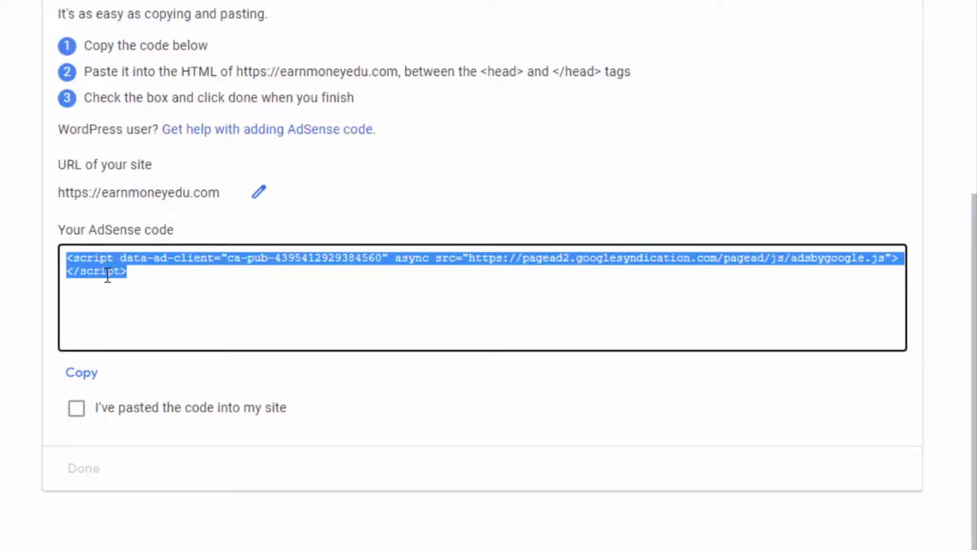
{"action": "left_click", "coordinate": [139, 40]}
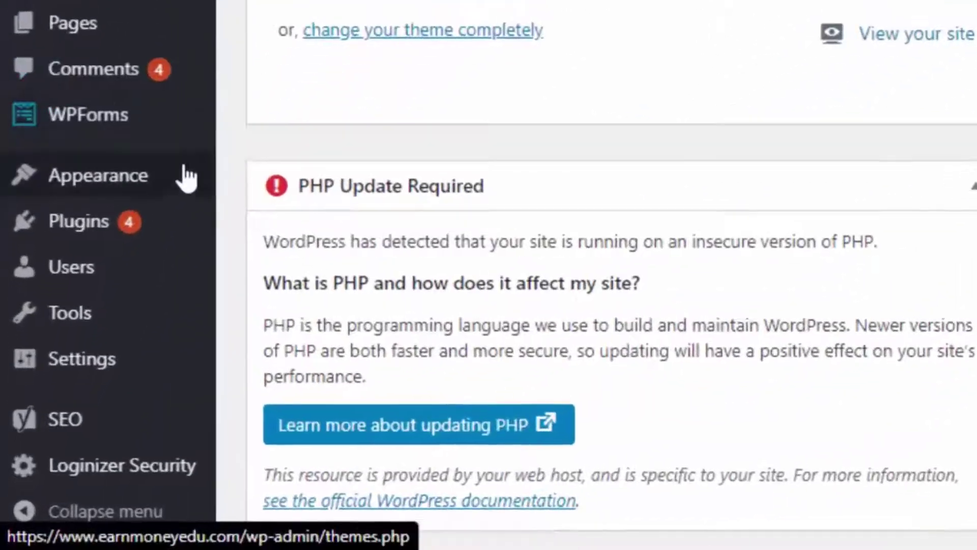
{"action": "mouse_move", "coordinate": [116, 226]}
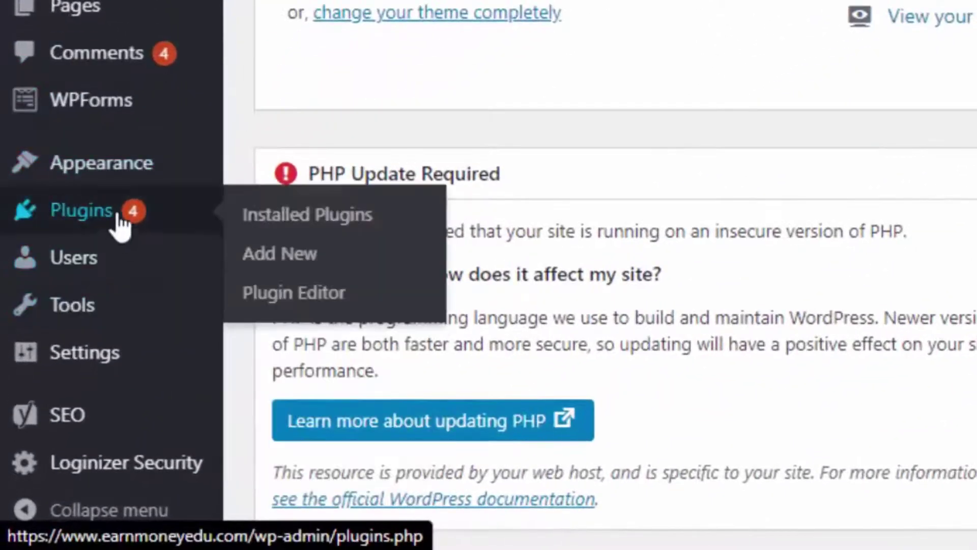
{"action": "left_click", "coordinate": [269, 257]}
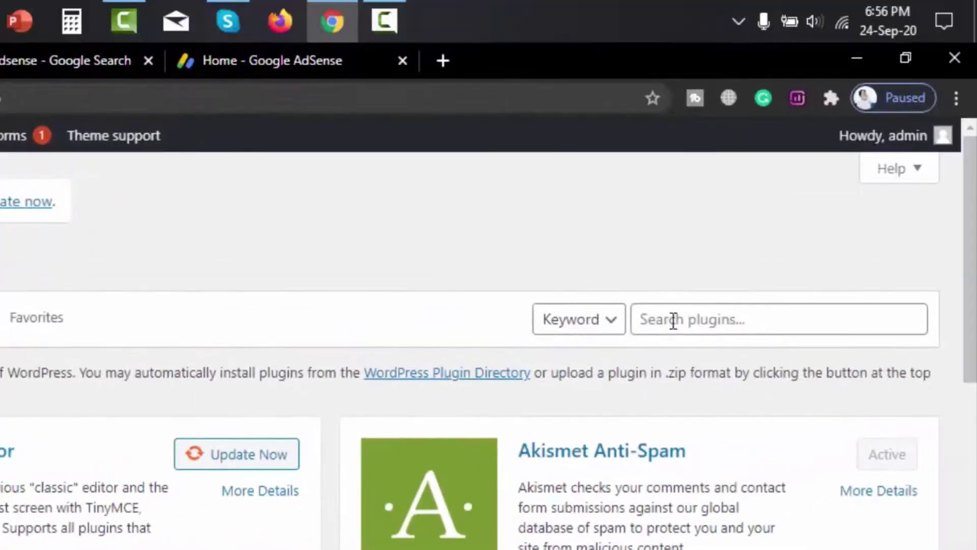
{"action": "left_click", "coordinate": [673, 321]}
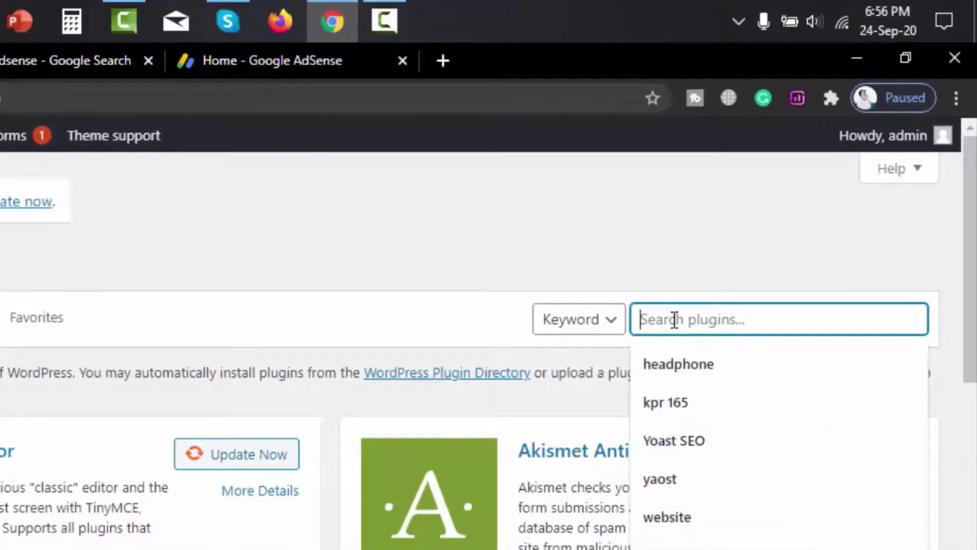
{"action": "type", "text": "insert header and"}
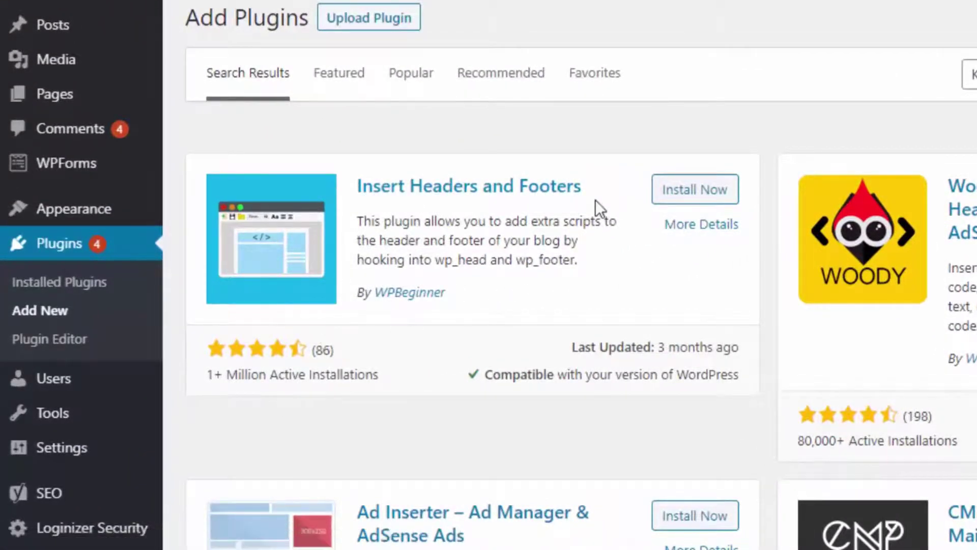
{"action": "left_click", "coordinate": [704, 197]}
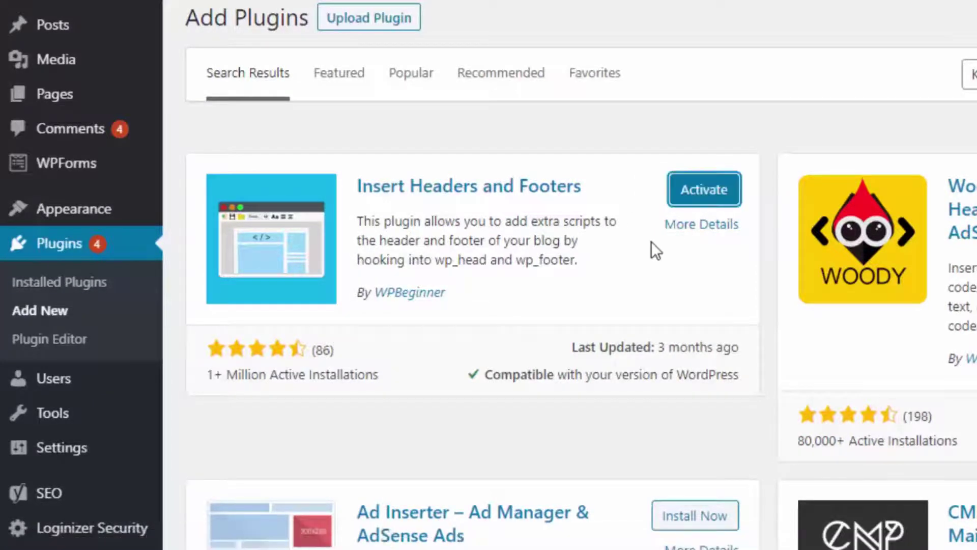
{"action": "left_click", "coordinate": [706, 200]}
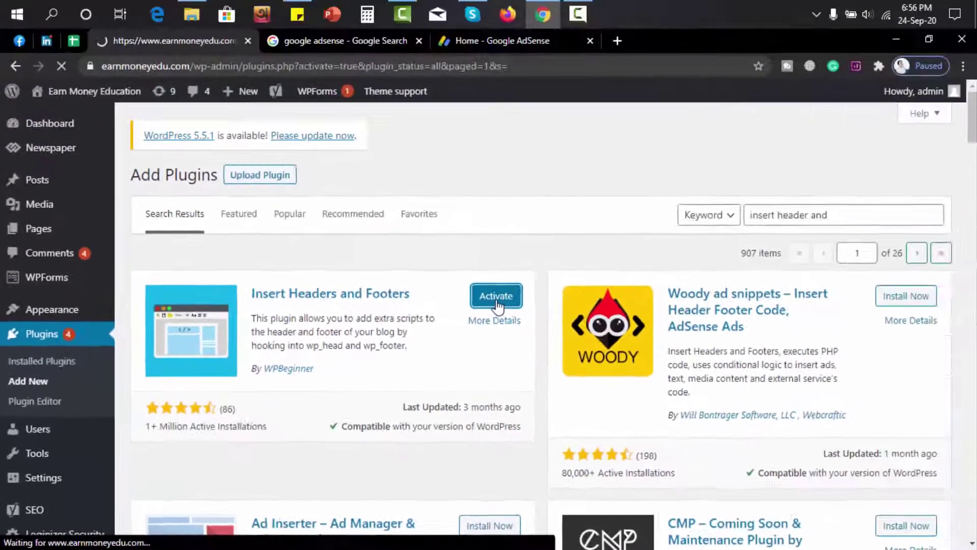
- Return to the AdSense page and copy the entire AdSense script code
{"action": "left_click", "coordinate": [506, 42]}
{"action": "left_click", "coordinate": [372, 373]}
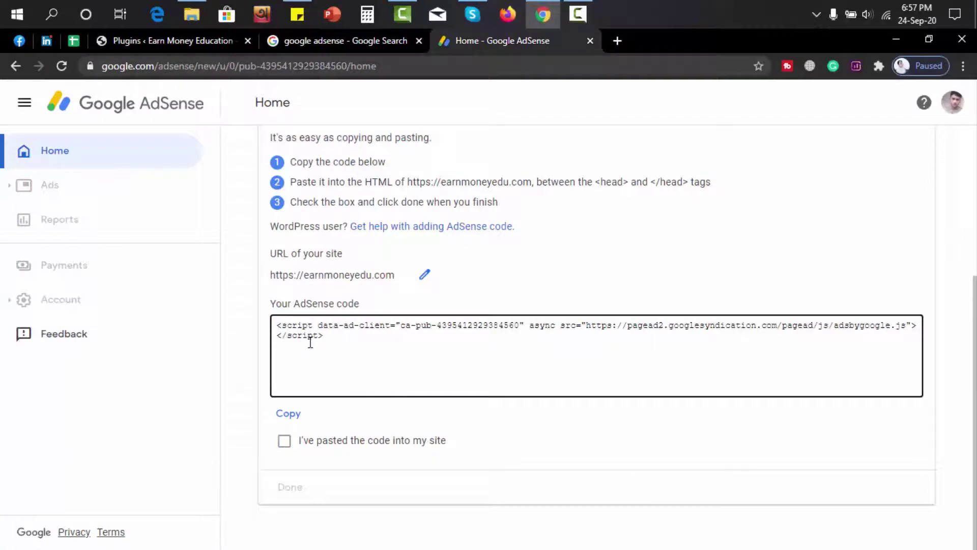
{"action": "triple_click", "coordinate": [288, 324]}
{"action": "right_click", "coordinate": [287, 324]}
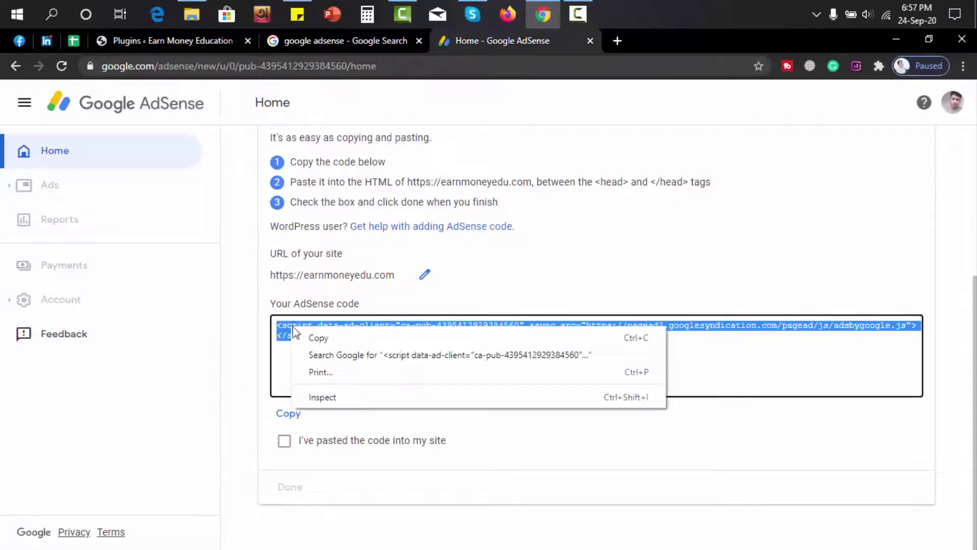
{"action": "left_click", "coordinate": [318, 336]}
- Go back to the WordPress dashboard and open the settings page of the Insert Headers and Footers plugin
{"action": "left_click", "coordinate": [187, 40]}
{"action": "scroll", "coordinate": [89, 388], "scroll_direction": "down", "scroll_amount": 3}
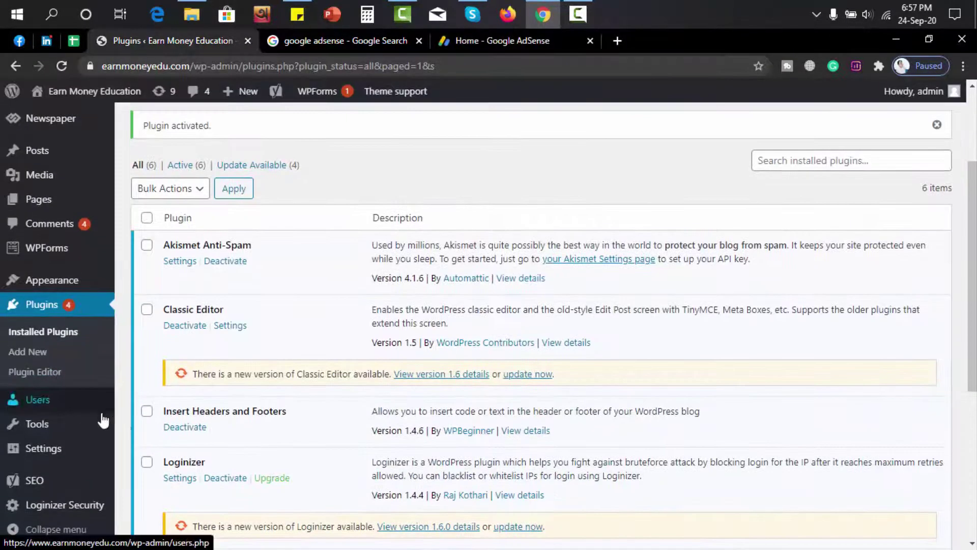
{"action": "scroll", "coordinate": [90, 388], "scroll_direction": "down", "scroll_amount": 4}
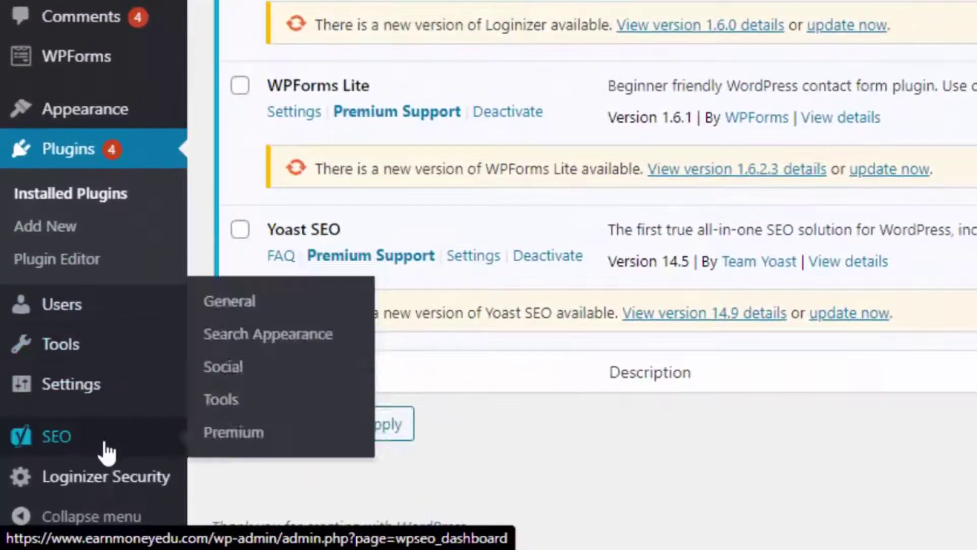
{"action": "mouse_move", "coordinate": [102, 416]}
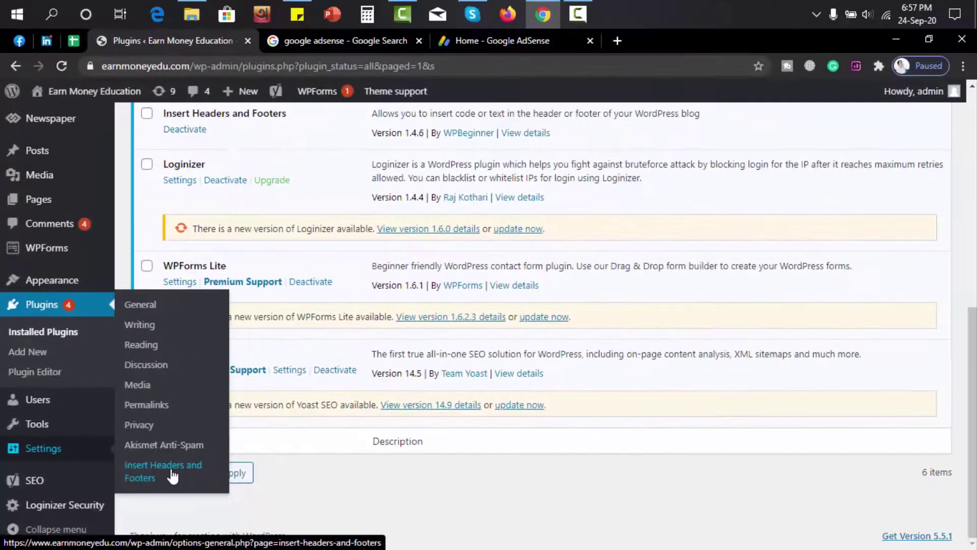
{"action": "left_click", "coordinate": [163, 471]}
- Paste the copied AdSense code into Scripts in Header and save the plugin settings
{"action": "scroll", "coordinate": [341, 335], "scroll_direction": "up", "scroll_amount": 1}
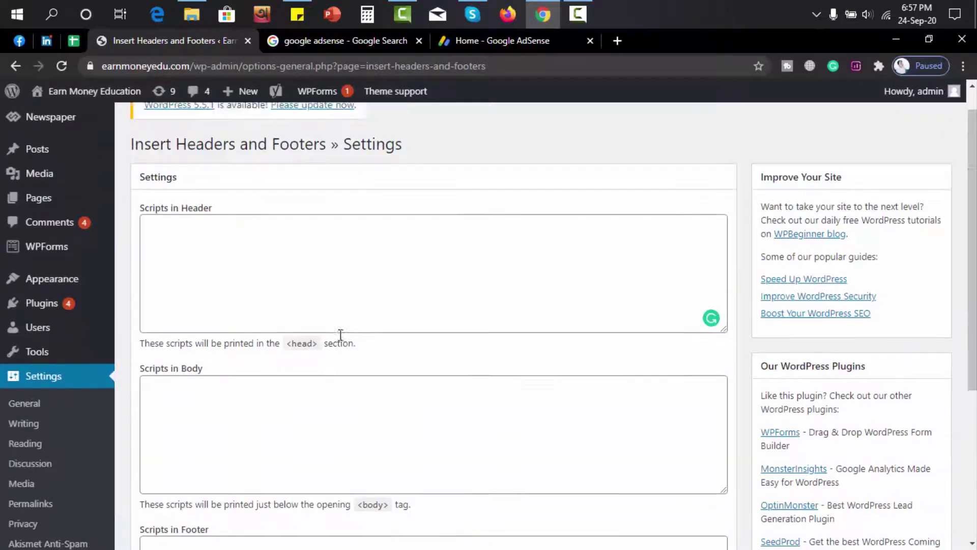
{"action": "left_click", "coordinate": [166, 261]}
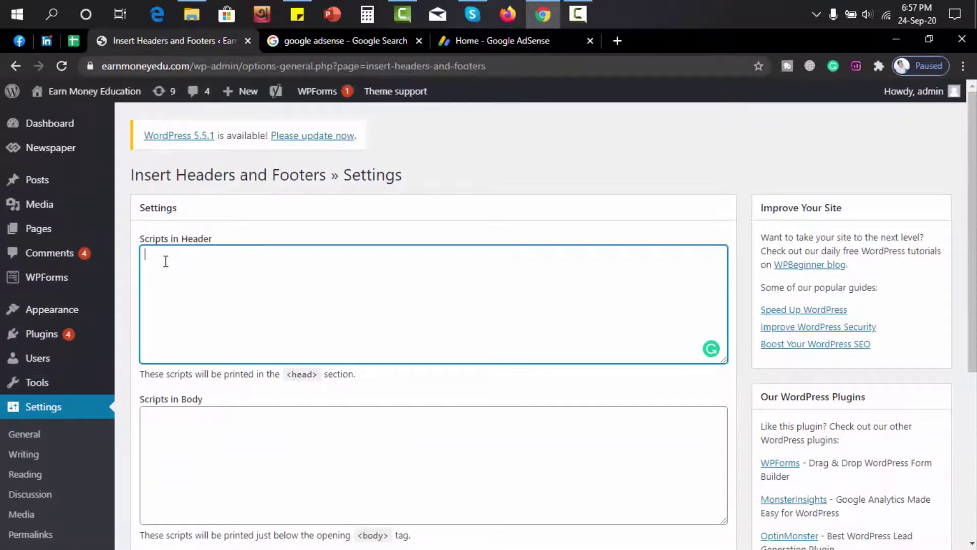
{"action": "key", "text": "ctrl+v"}
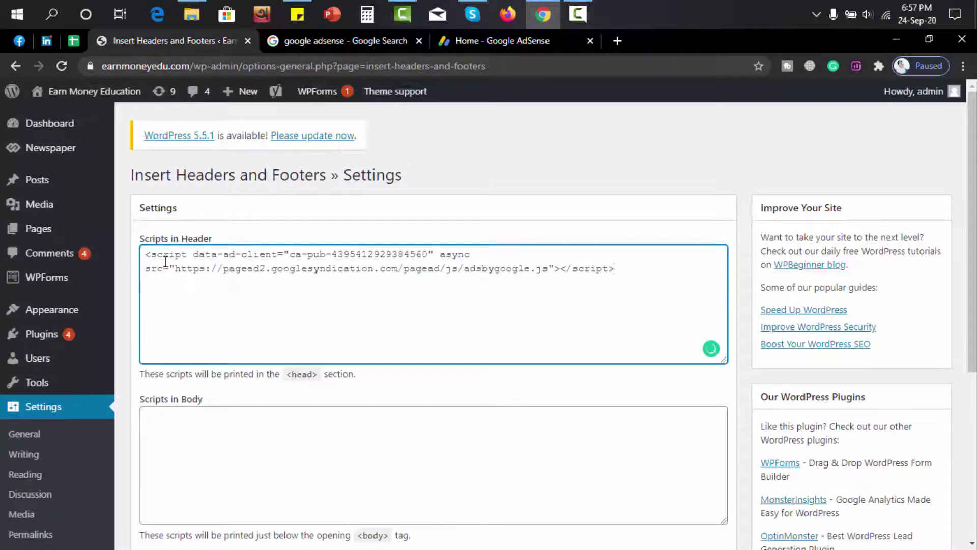
{"action": "scroll", "coordinate": [207, 299], "scroll_direction": "down", "scroll_amount": 6}
{"action": "left_click", "coordinate": [163, 446]}
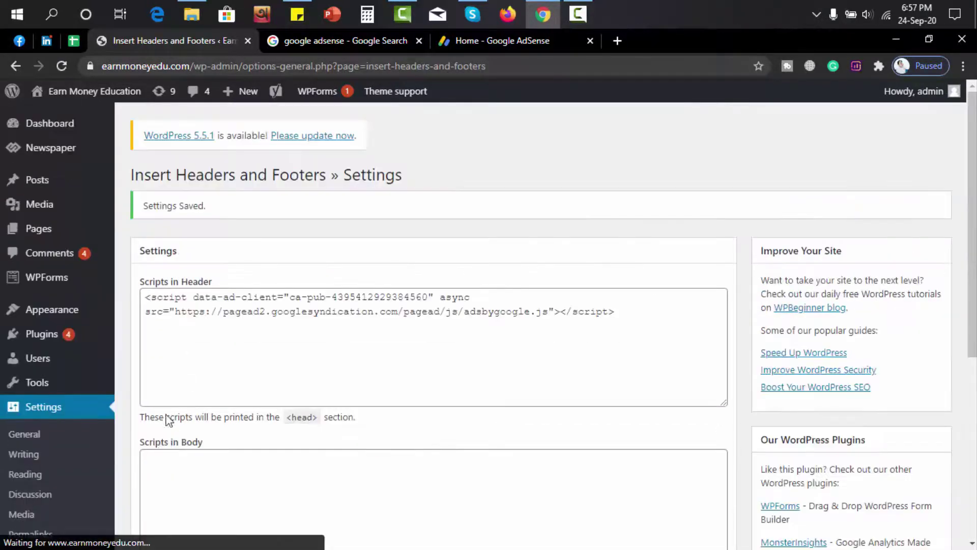
- On the AdSense page, confirm that the code has been pasted into the site, finish the setup and acknowledge the resulting notice
{"action": "left_click", "coordinate": [474, 42]}
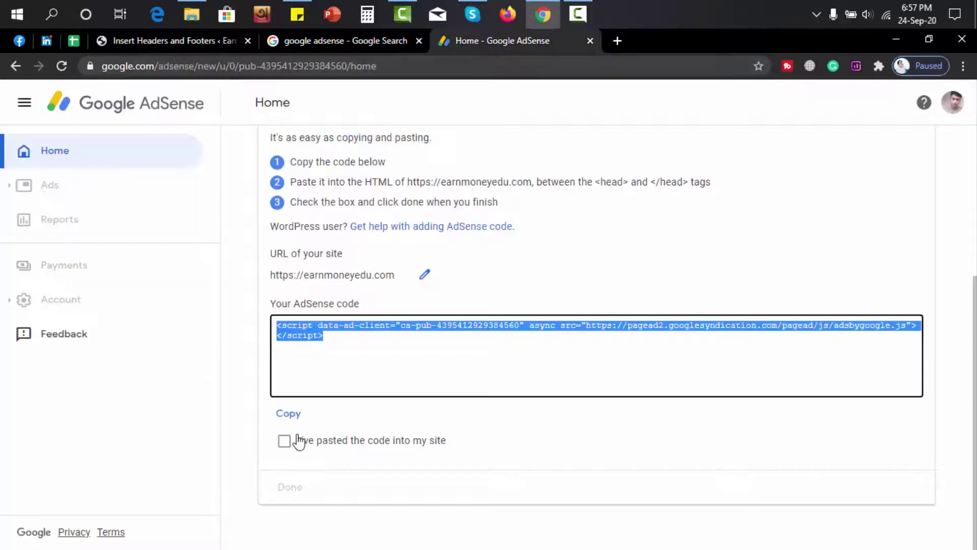
{"action": "left_click", "coordinate": [263, 427]}
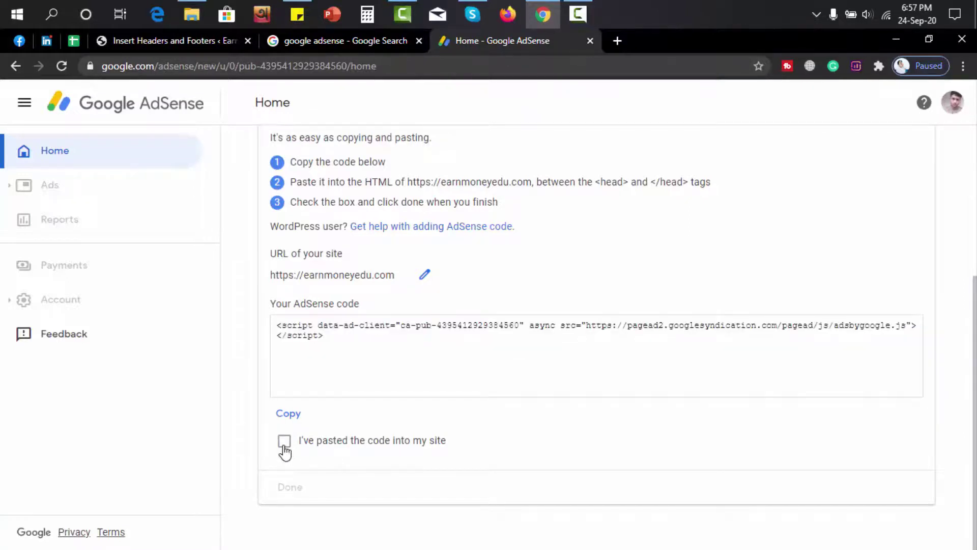
{"action": "left_click", "coordinate": [300, 445]}
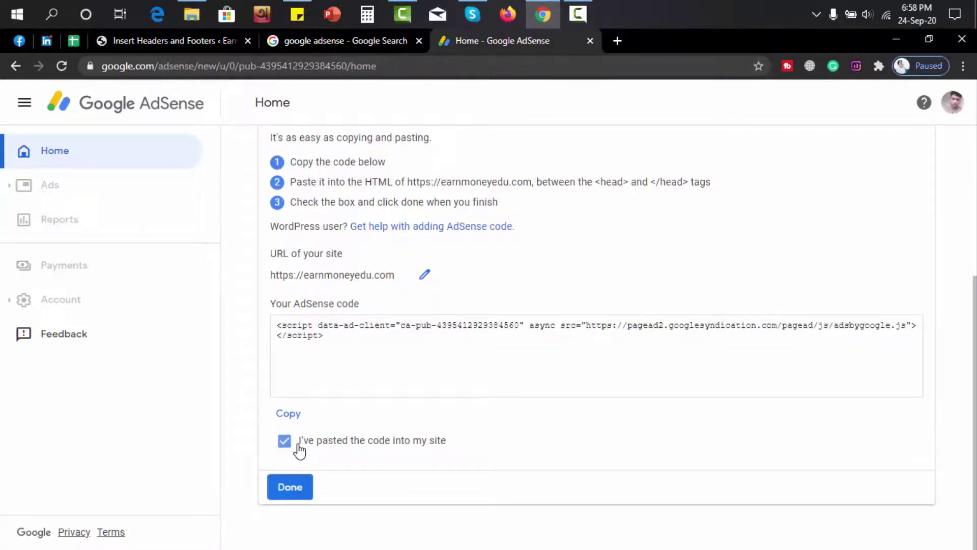
{"action": "left_click", "coordinate": [279, 489]}
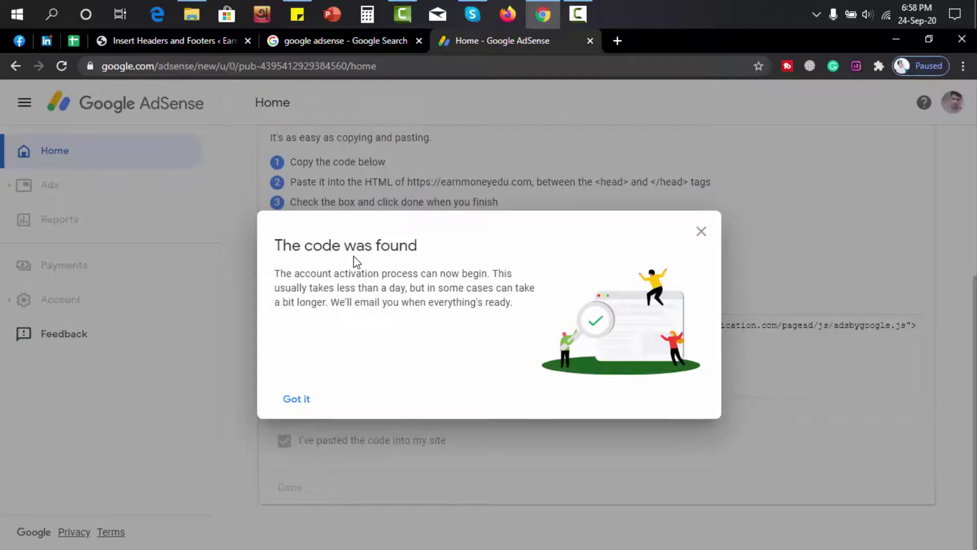
{"action": "left_click", "coordinate": [301, 400]}
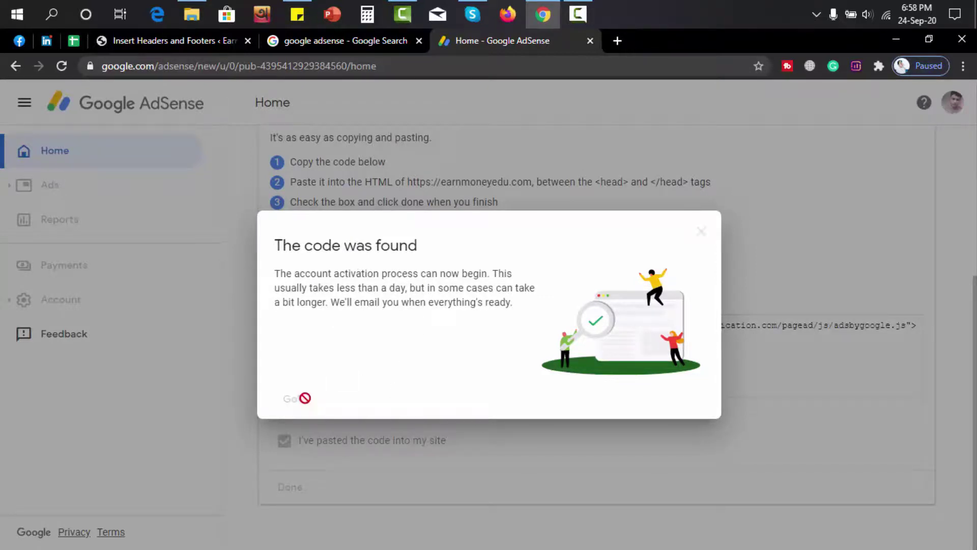